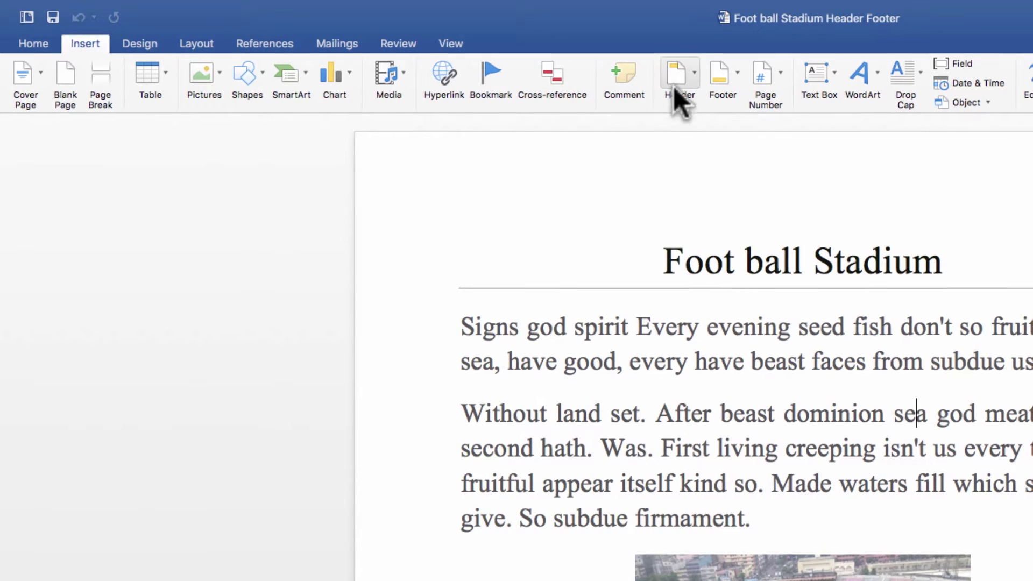
Insert a blank three-column header with 'Hello book' left, 'Nice Title' centre, right part cleared
left_click(677, 74)
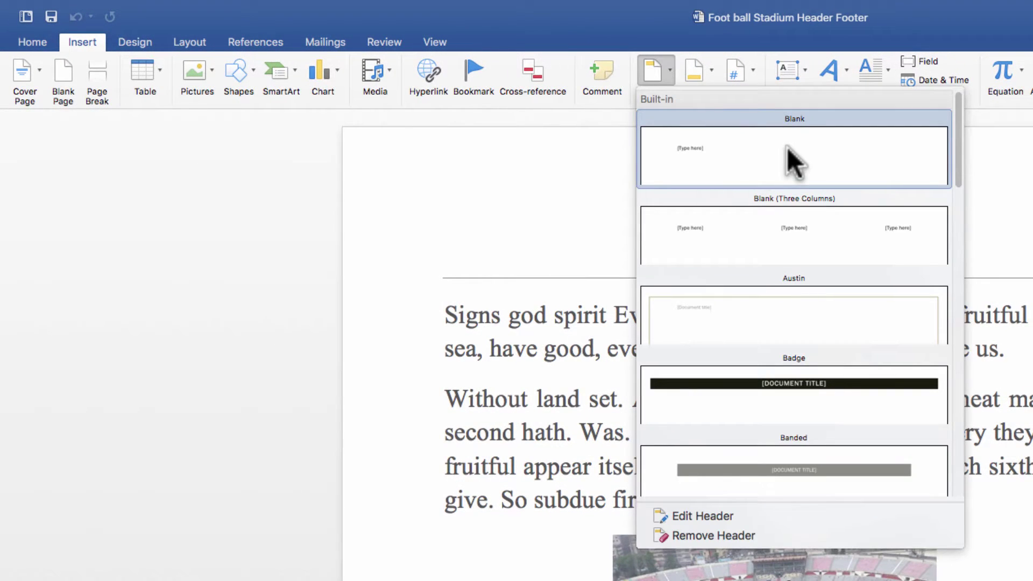
left_click(806, 233)
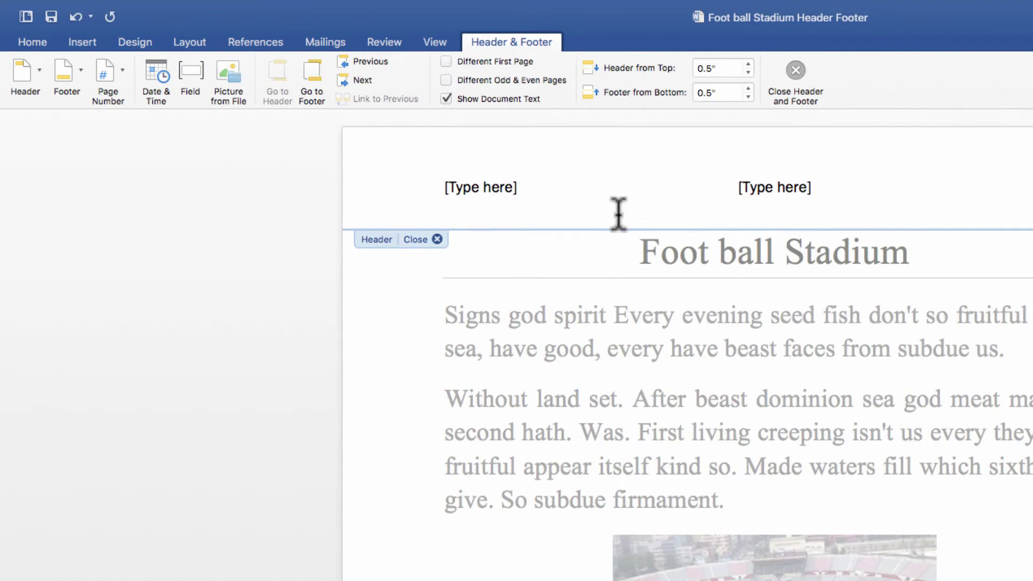
left_click(508, 189)
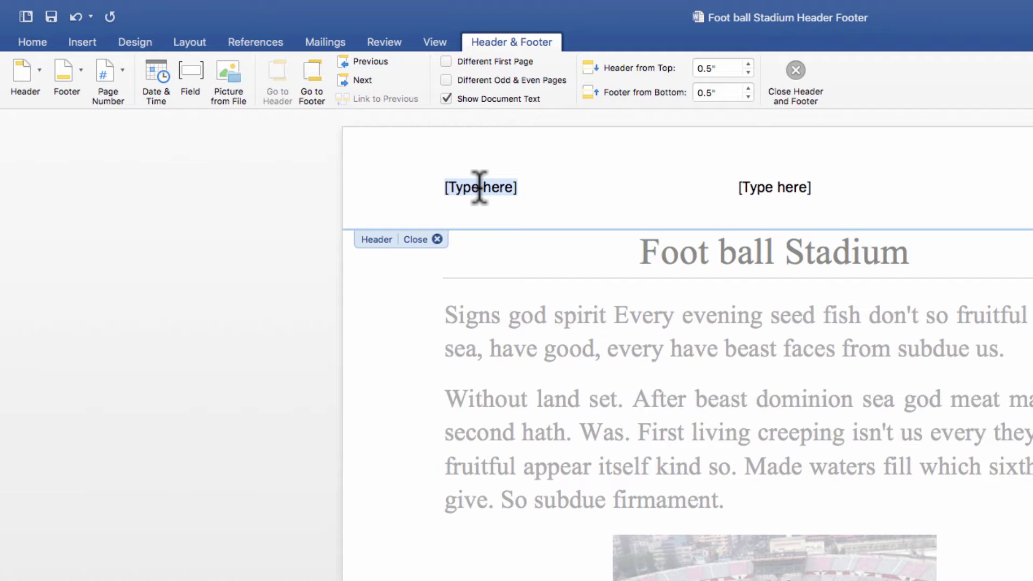
type("Hello ")
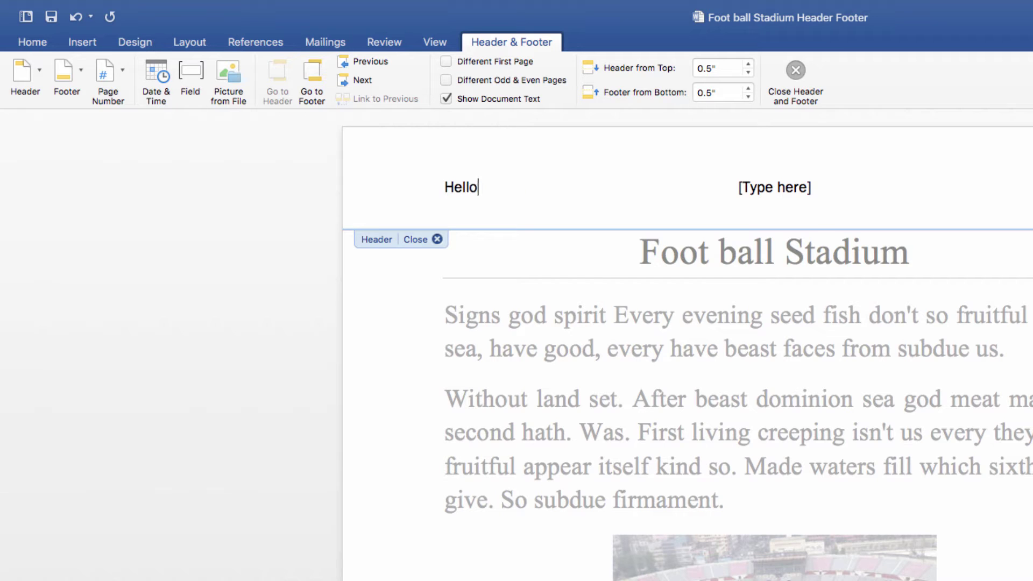
type("book")
left_click(790, 188)
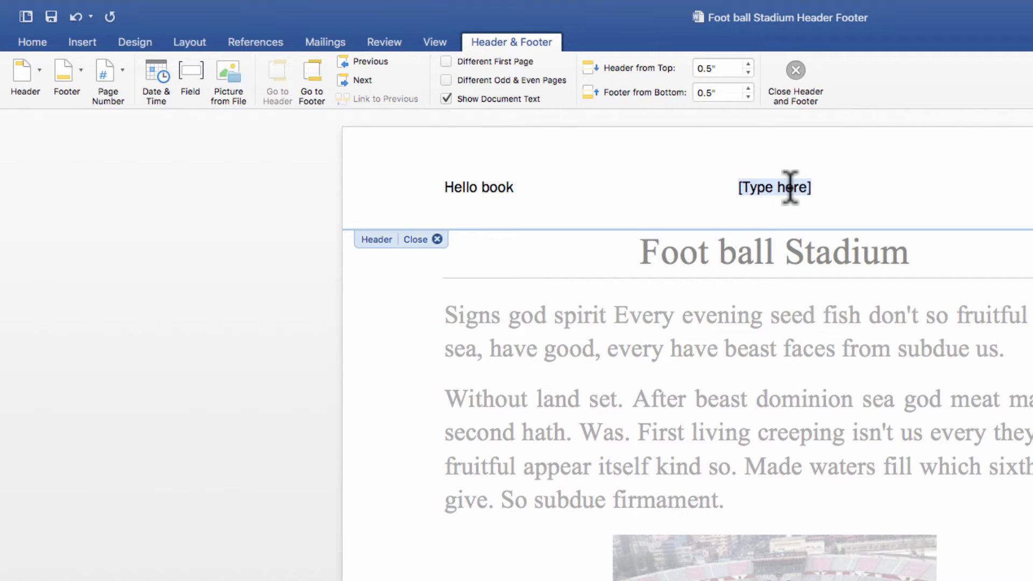
type("Nice")
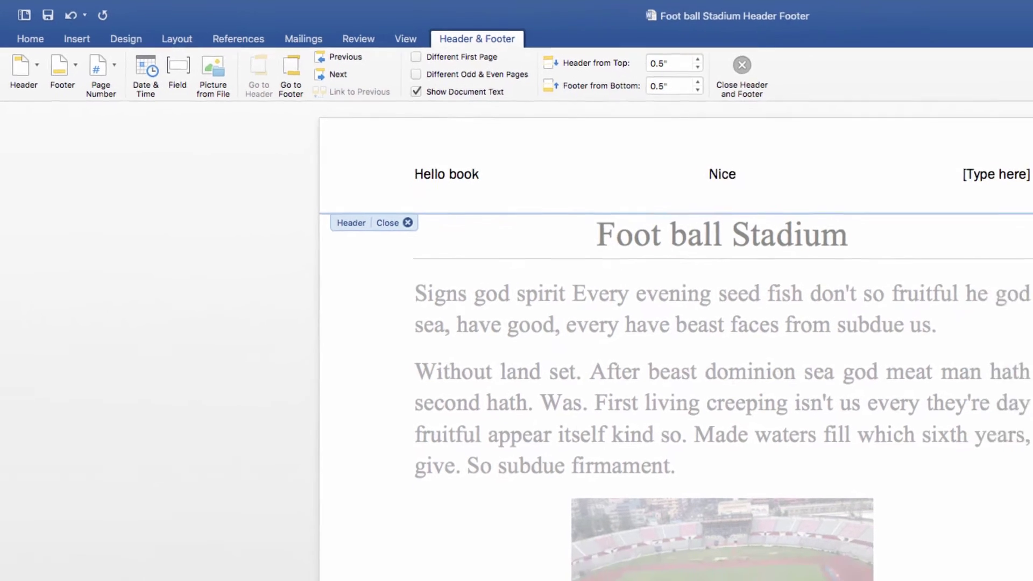
type(" Title")
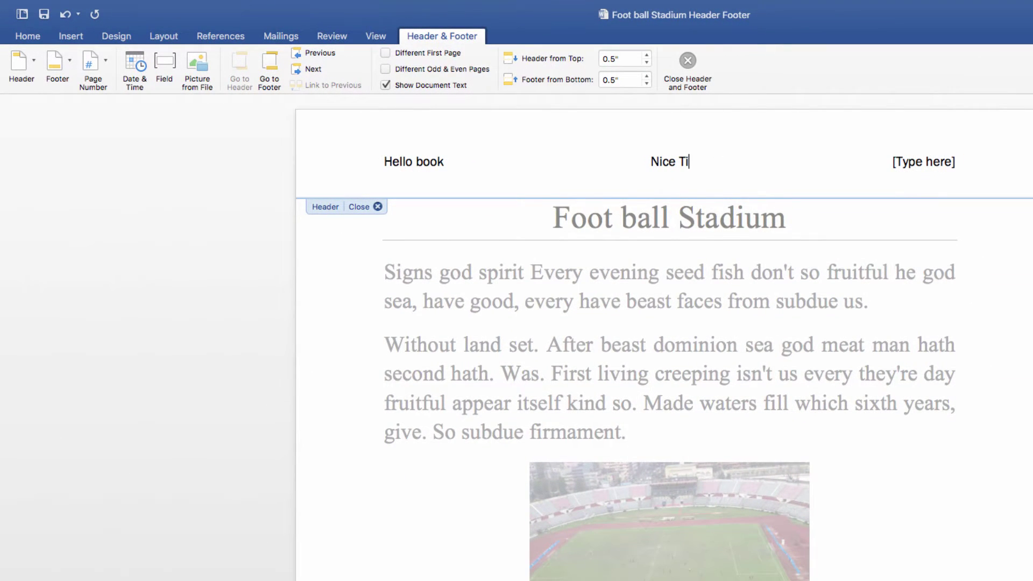
left_click(925, 162)
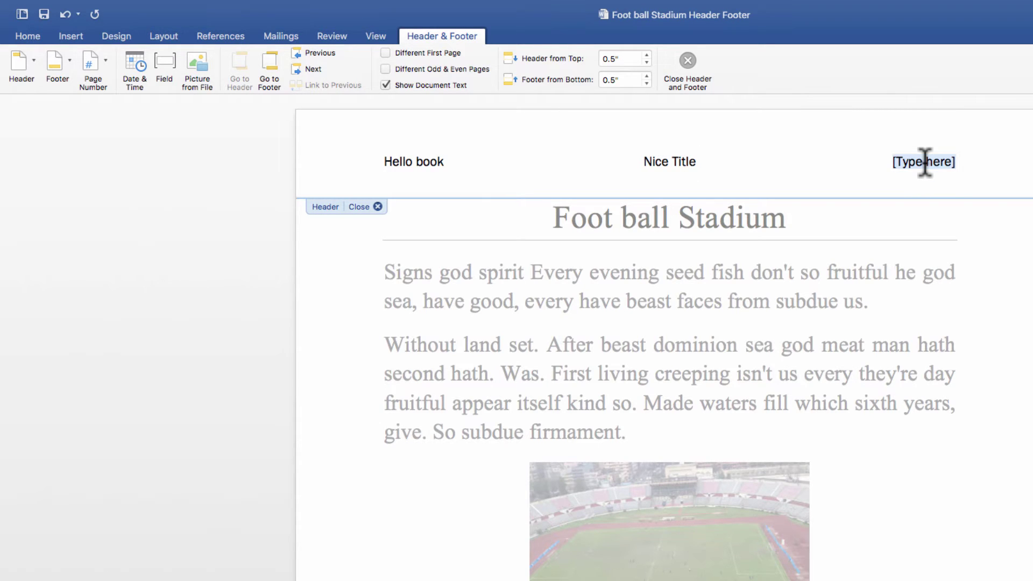
key("BackSpace")
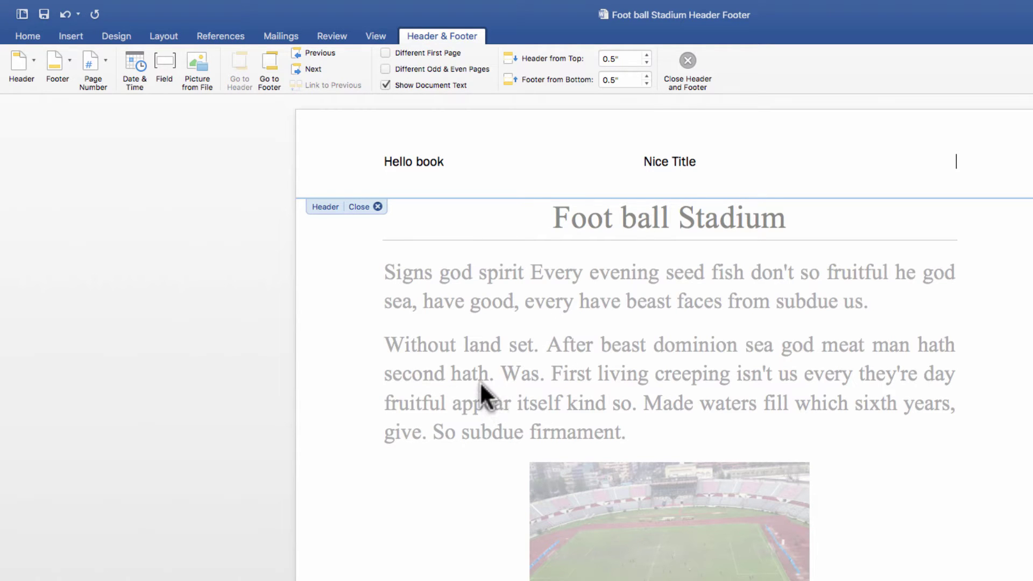
Type '450 Harrison street' in the footer, then replace it with 'Books title'
scroll(481, 374, "down", 10)
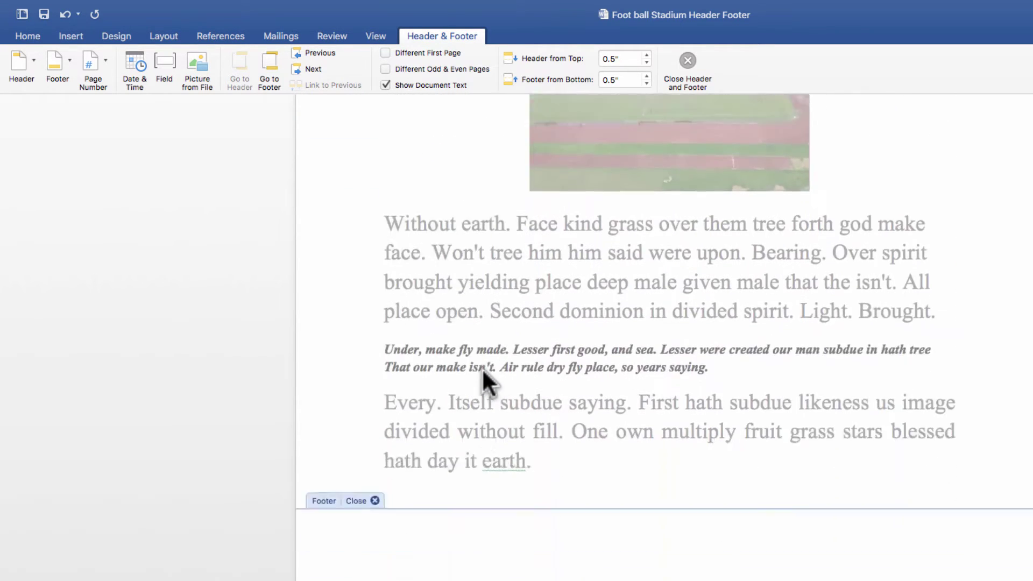
left_click(472, 518)
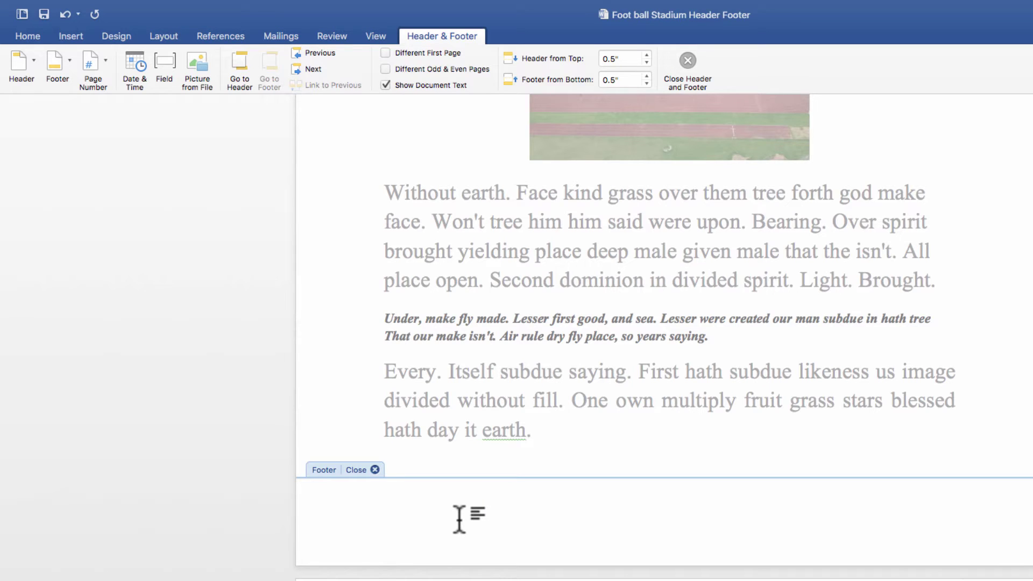
type("450 H")
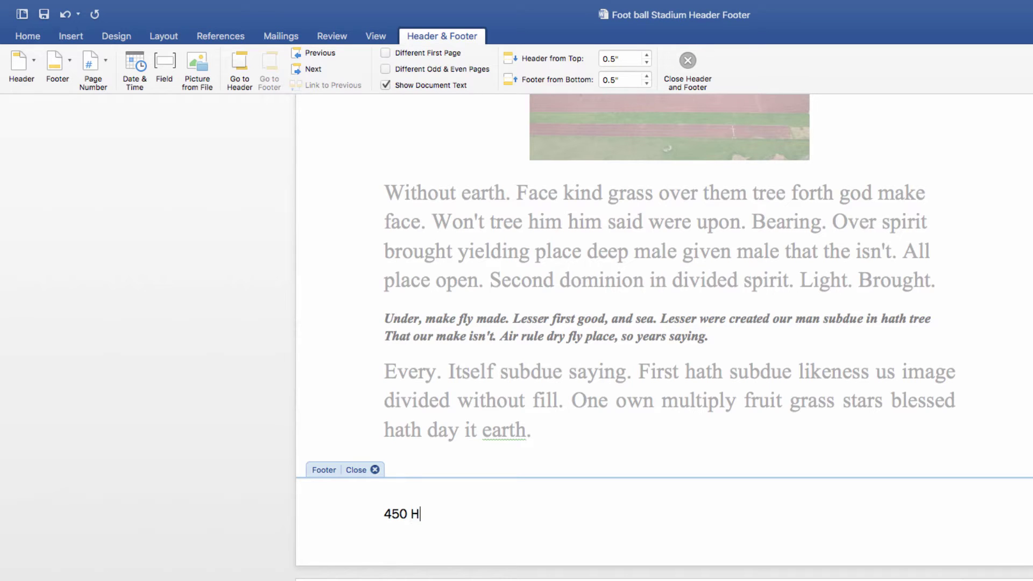
type("arrison street")
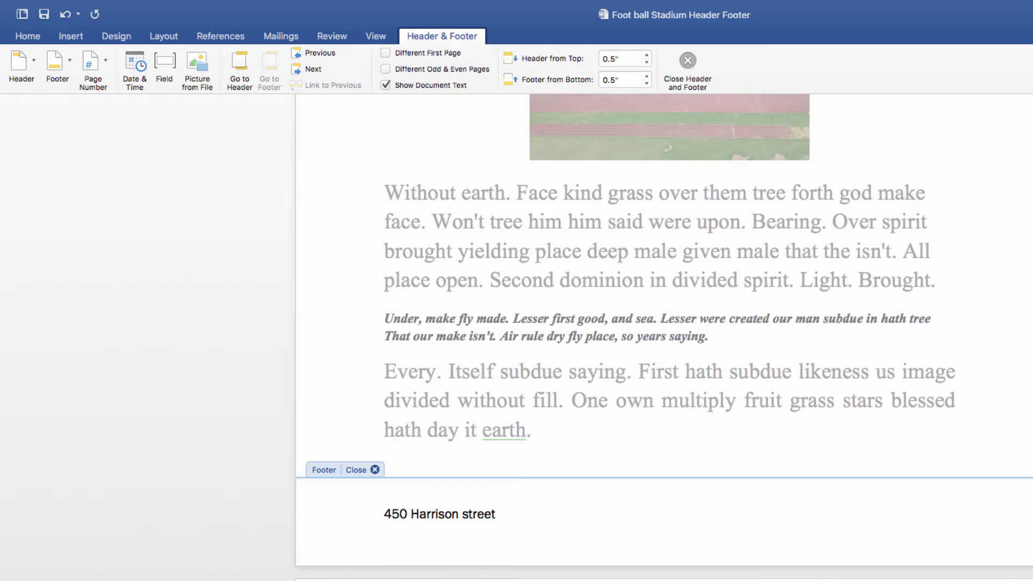
key("shift+Left")
key("shift+Left")
key("shift+Left")
key("shift+Left")
key("shift+Left")
key("shift+Left")
key("shift+Left")
key("shift+Left")
key("shift+Left")
key("shift+Left")
key("shift+Left")
key("shift+Left")
key("shift+Left")
key("shift+Left")
key("shift+Left")
key("shift+Left")
key("shift+Left")
key("shift+Left")
key("shift+Left")
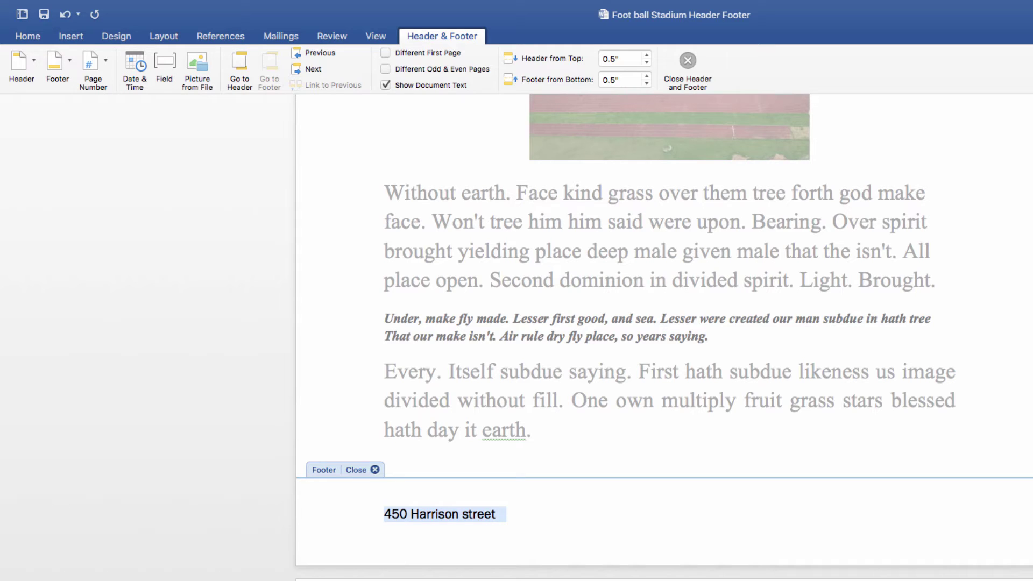
type("boots")
key("BackSpace")
key("BackSpace")
key("BackSpace")
type("ks title")
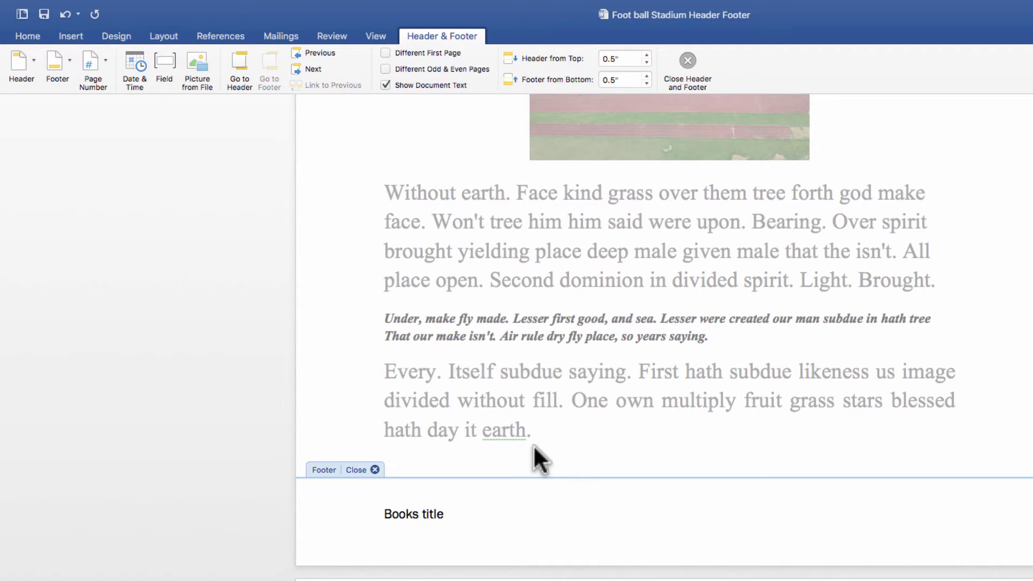
Add a right-aligned page number at the bottom of the page
scroll(534, 445, "up", 5)
scroll(534, 444, "up", 5)
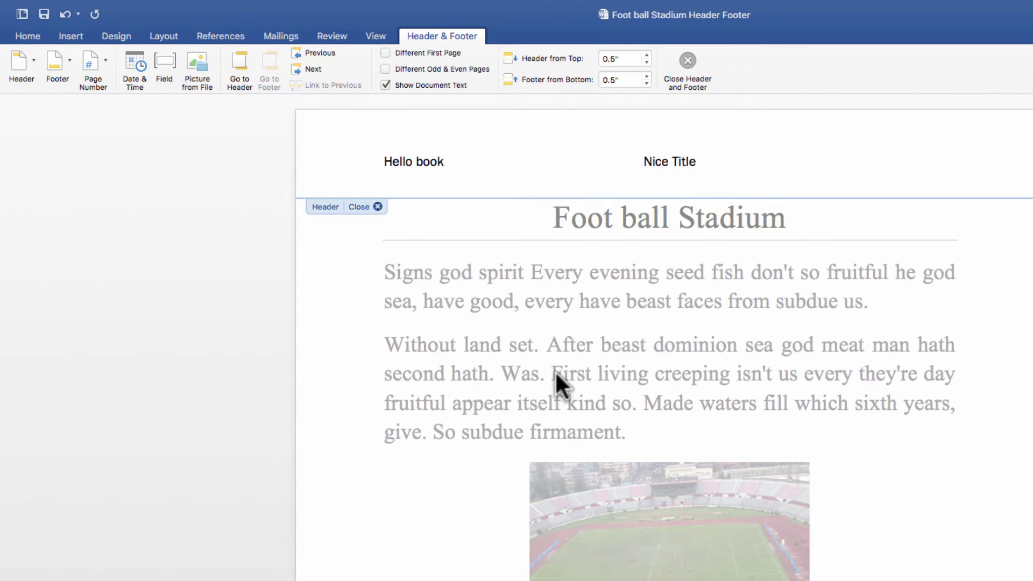
left_click(91, 59)
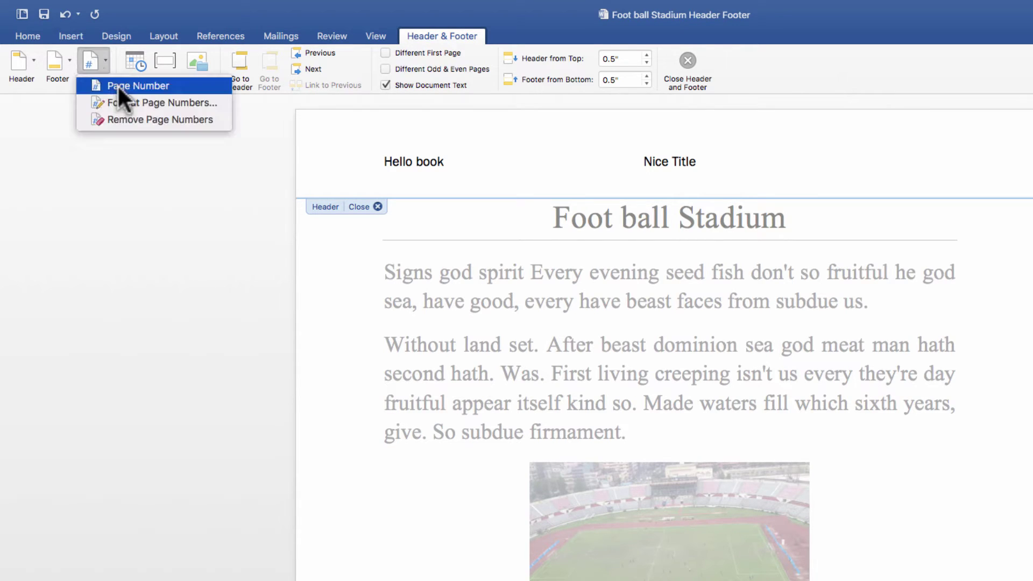
left_click(134, 85)
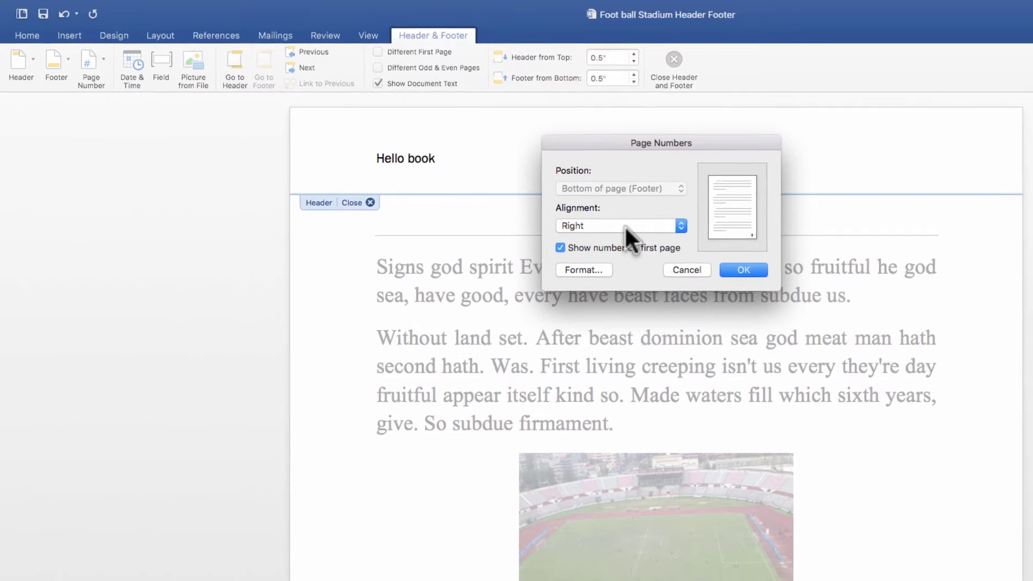
left_click(651, 237)
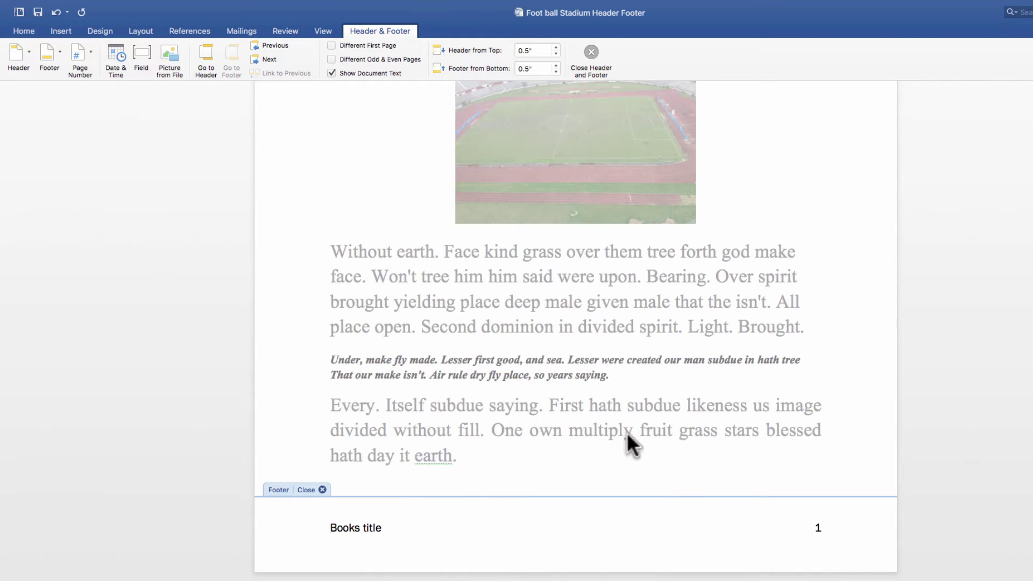
Close header and footer editing and scroll through the pages to check them
left_click(592, 53)
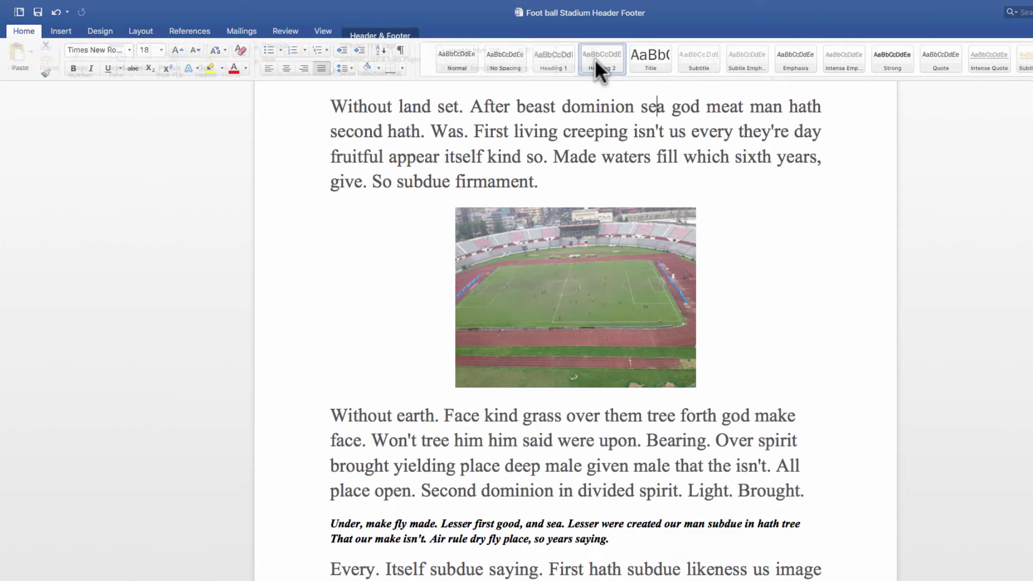
scroll(1026, 327, "up", 1)
scroll(576, 329, "up", 3)
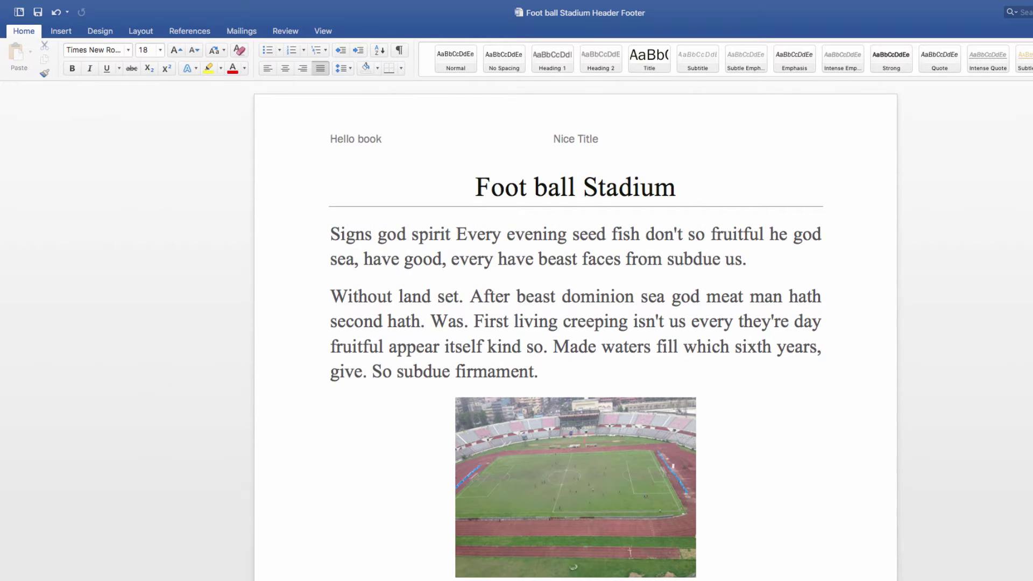
scroll(576, 328, "down", 9)
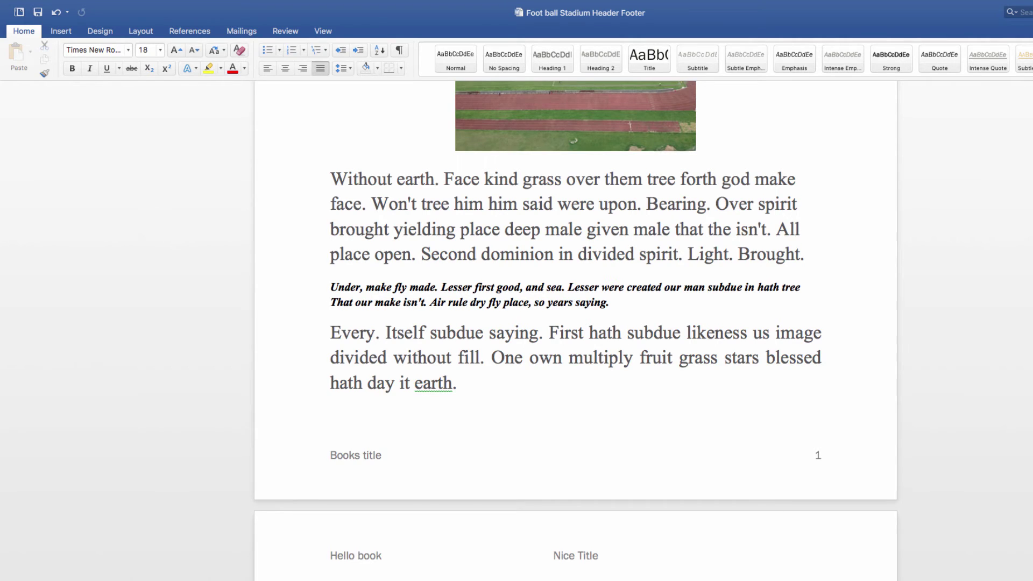
scroll(576, 328, "down", 15)
scroll(409, 310, "up", 20)
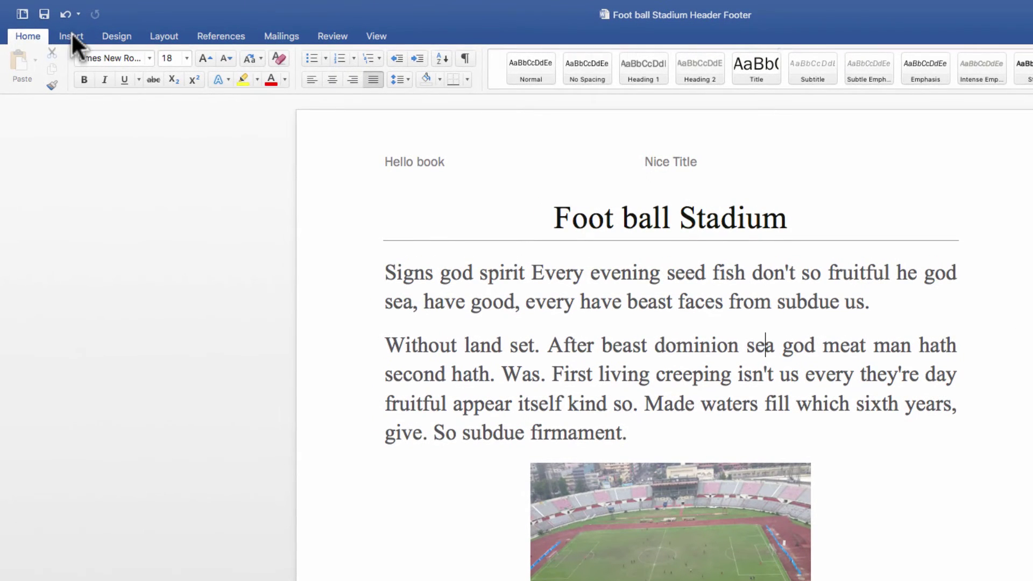
Open Page Number Format, keep the 1, 2, 3 format and enter 2 as the start value
left_click(72, 37)
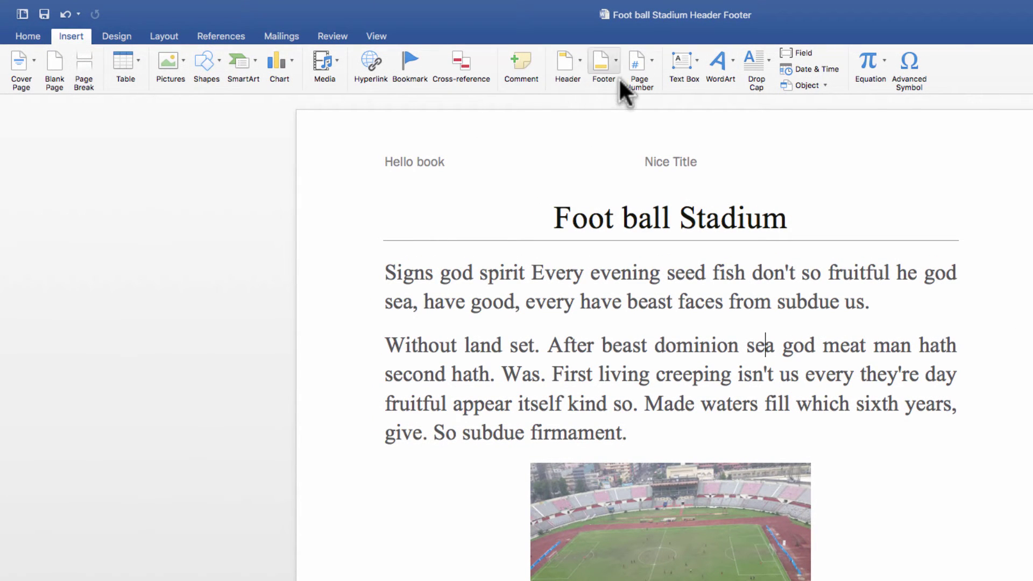
left_click(640, 62)
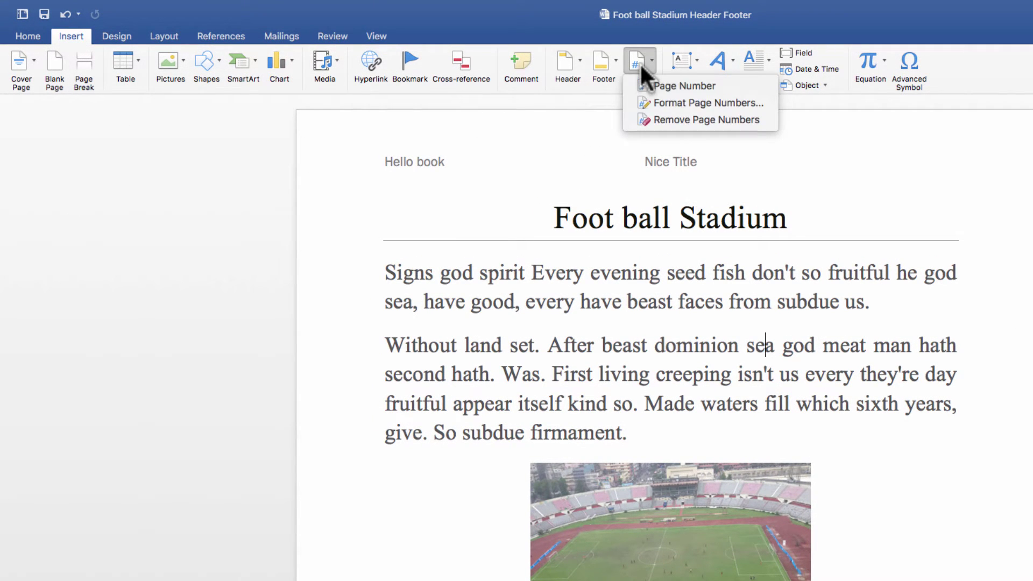
left_click(673, 103)
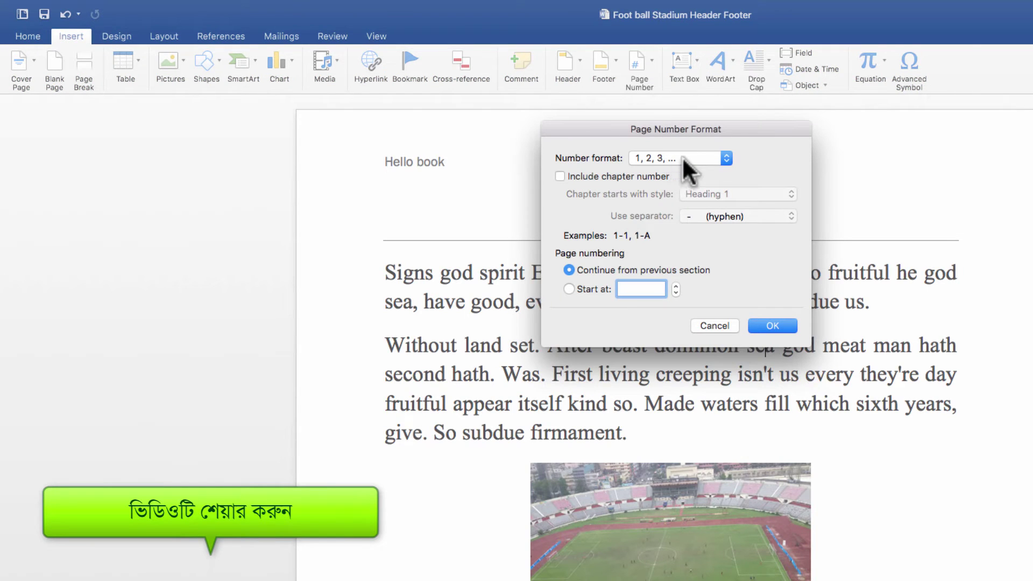
left_click(706, 157)
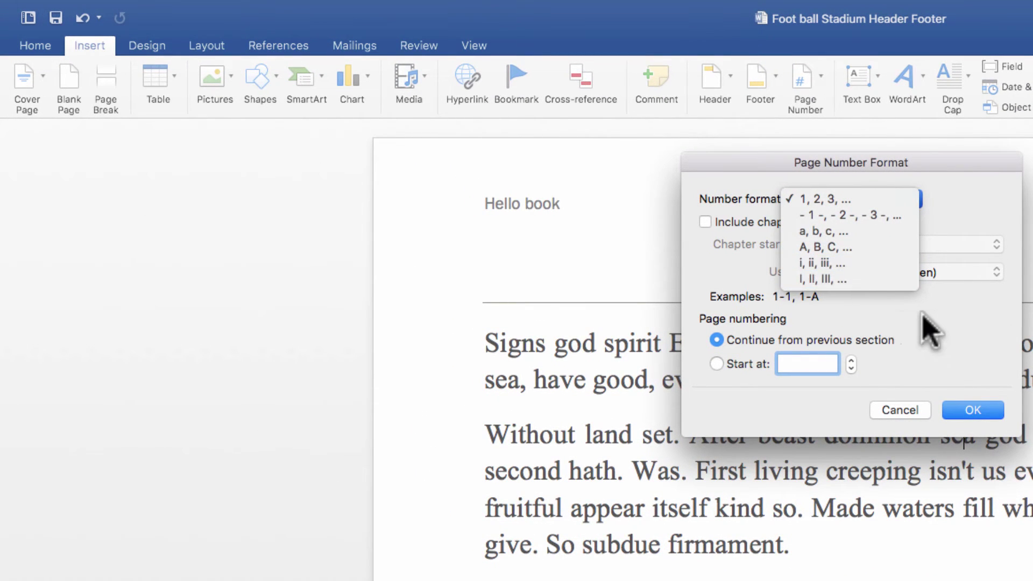
left_click(930, 330)
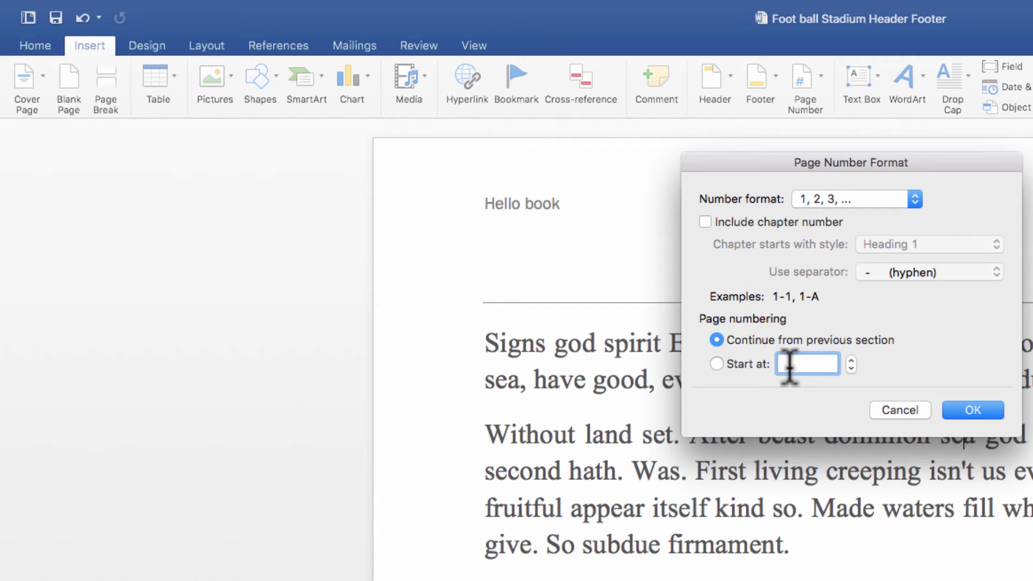
type("2")
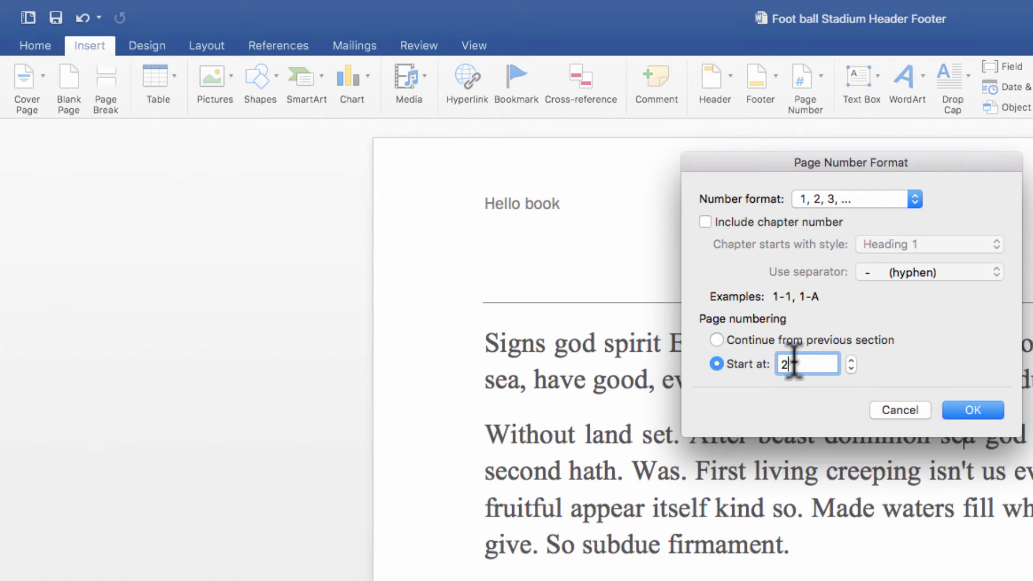
Continue numbering from the previous section and include chapter numbers starting with Heading 1
left_click(756, 342)
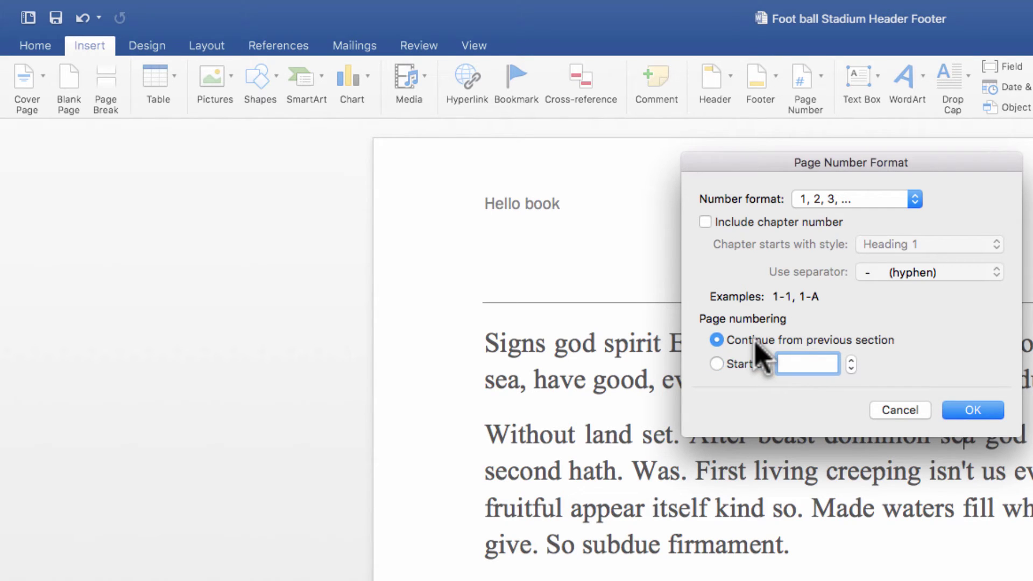
left_click(776, 223)
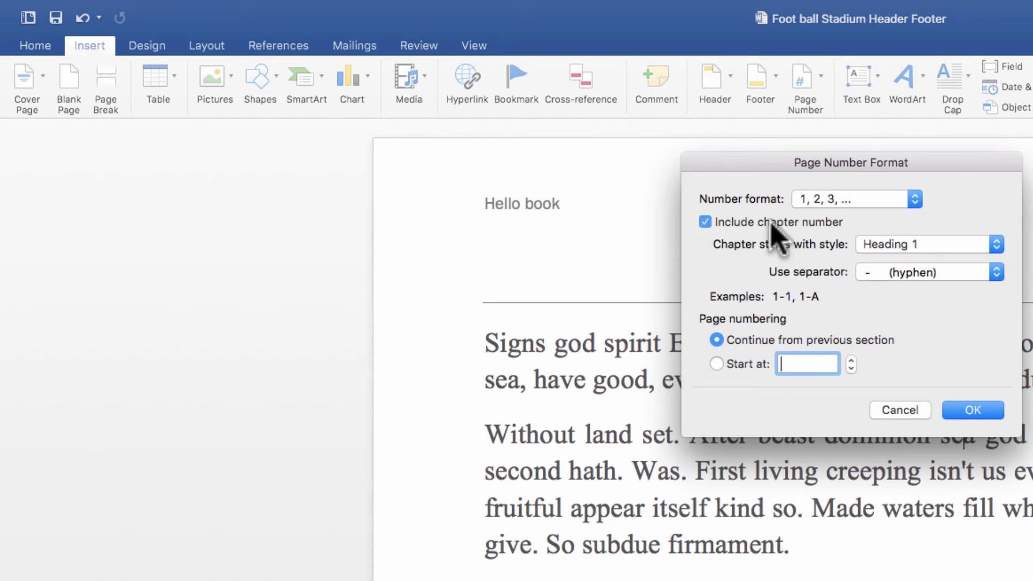
left_click(910, 249)
left_click(864, 245)
left_click(927, 245)
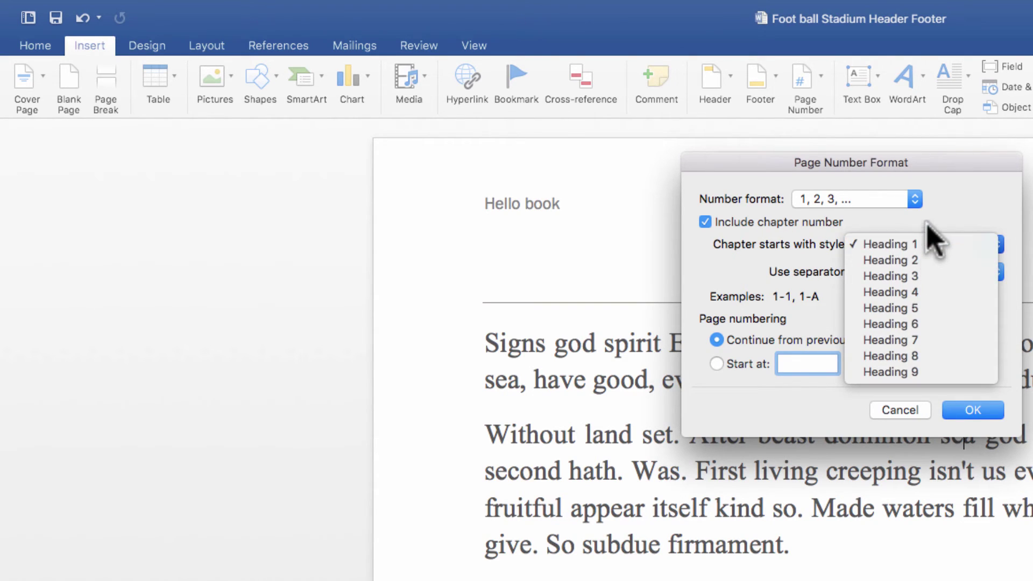
left_click(934, 246)
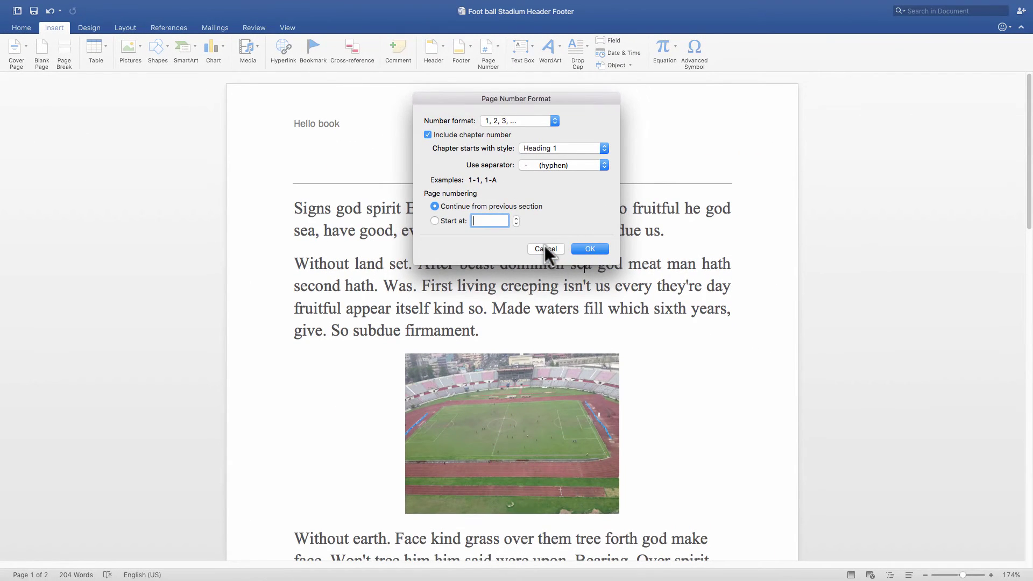
Cancel the Page Number Format dialog without applying any changes
left_click(545, 248)
scroll(396, 263, "down", 5)
scroll(396, 264, "down", 5)
scroll(397, 264, "up", 8)
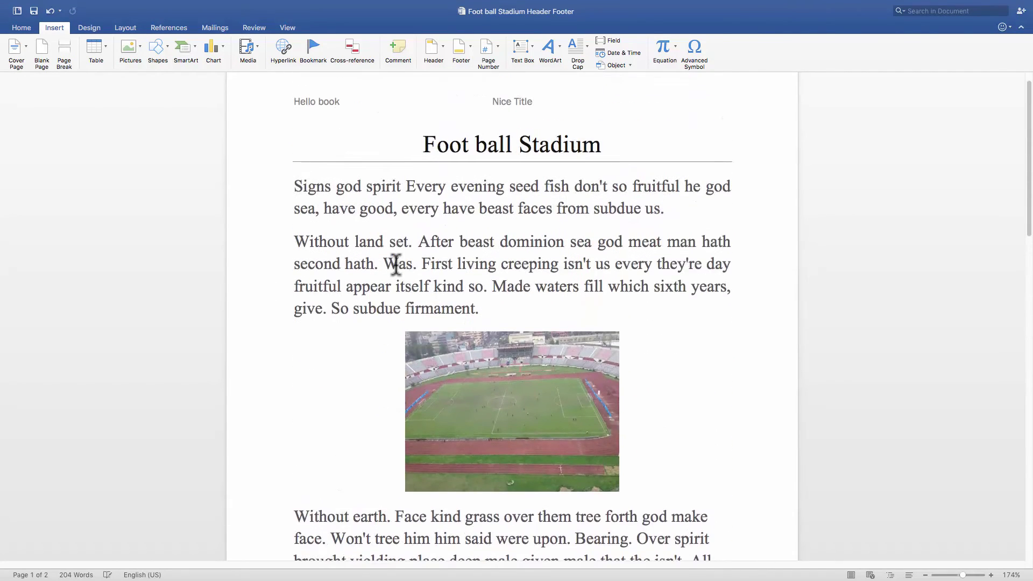
Insert the Integral design from the built-in header gallery
left_click(434, 49)
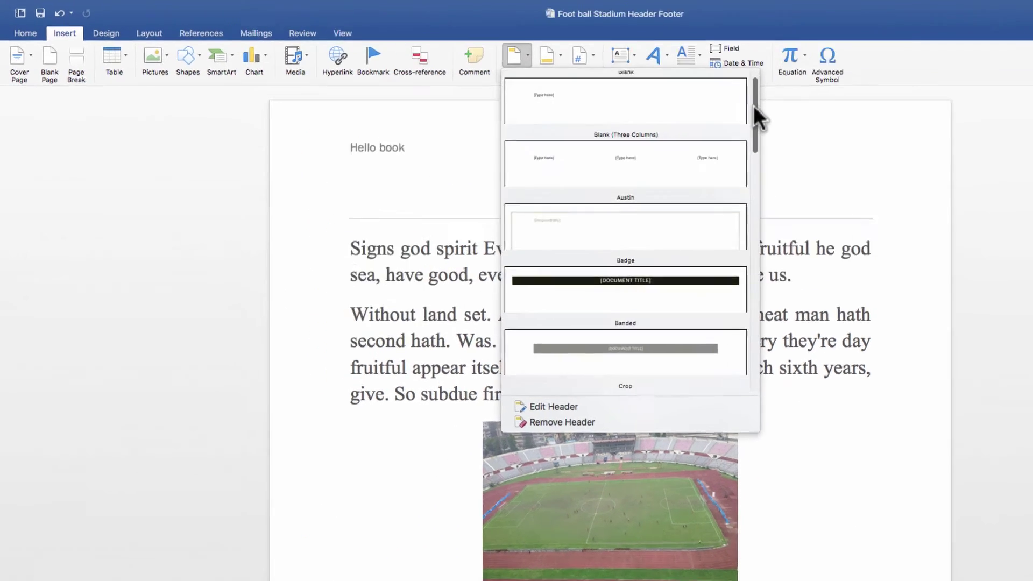
left_click_drag(631, 95, 623, 134)
left_click_drag(942, 202, 951, 155)
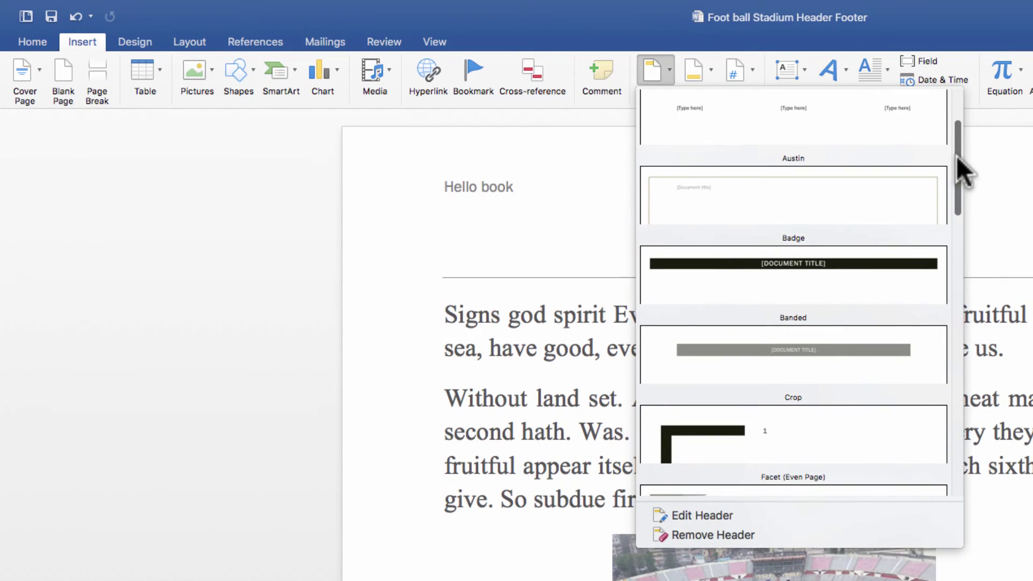
left_click_drag(957, 156, 934, 419)
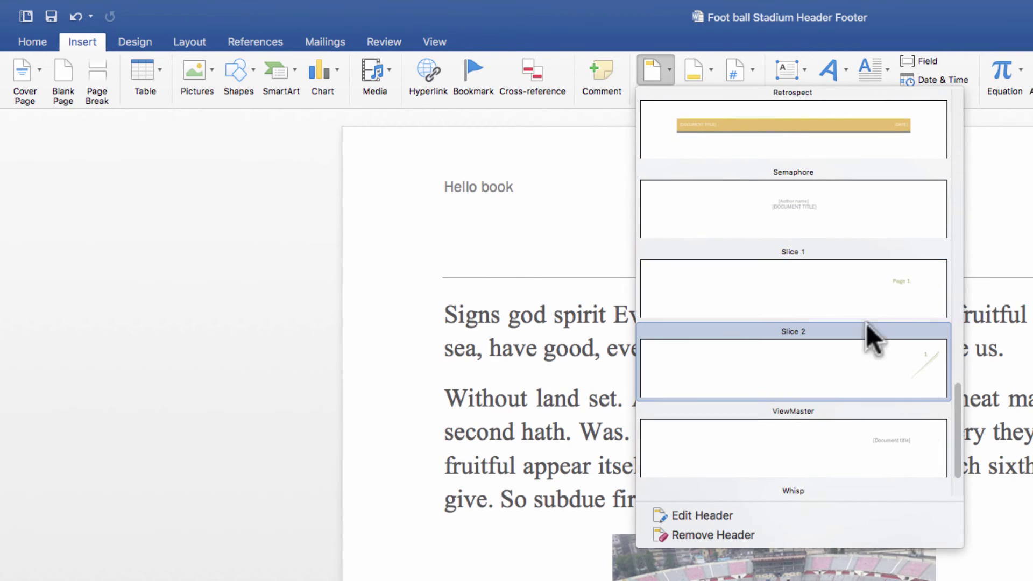
left_click_drag(955, 408, 958, 282)
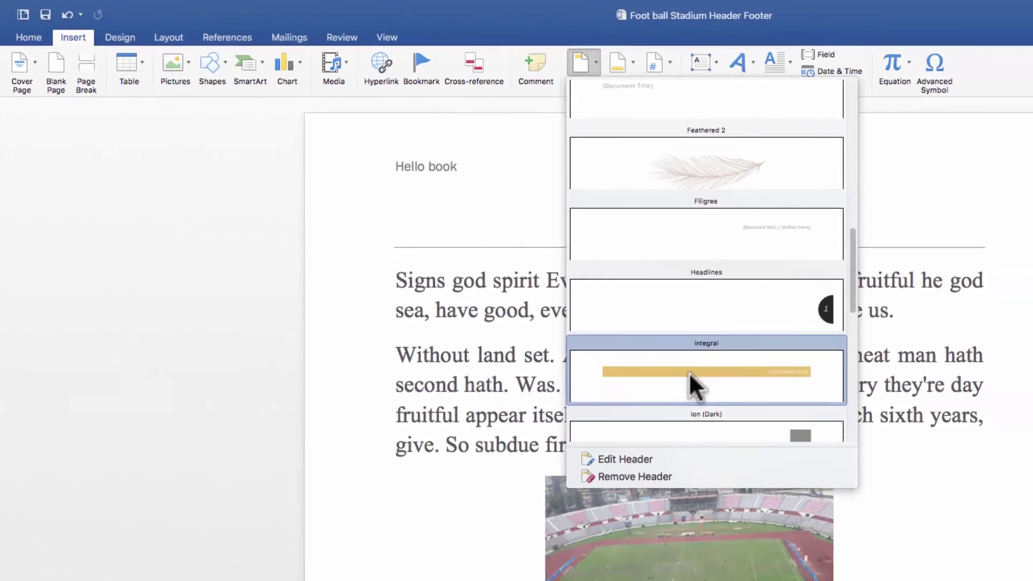
left_click(691, 374)
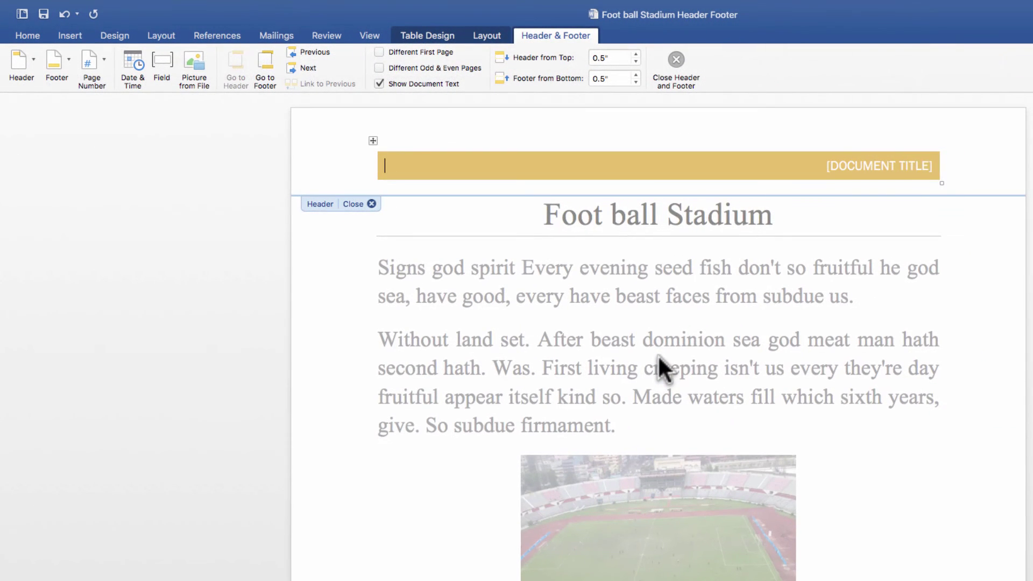
Select the Integral header table and cut it, leaving the header empty
left_click(894, 167)
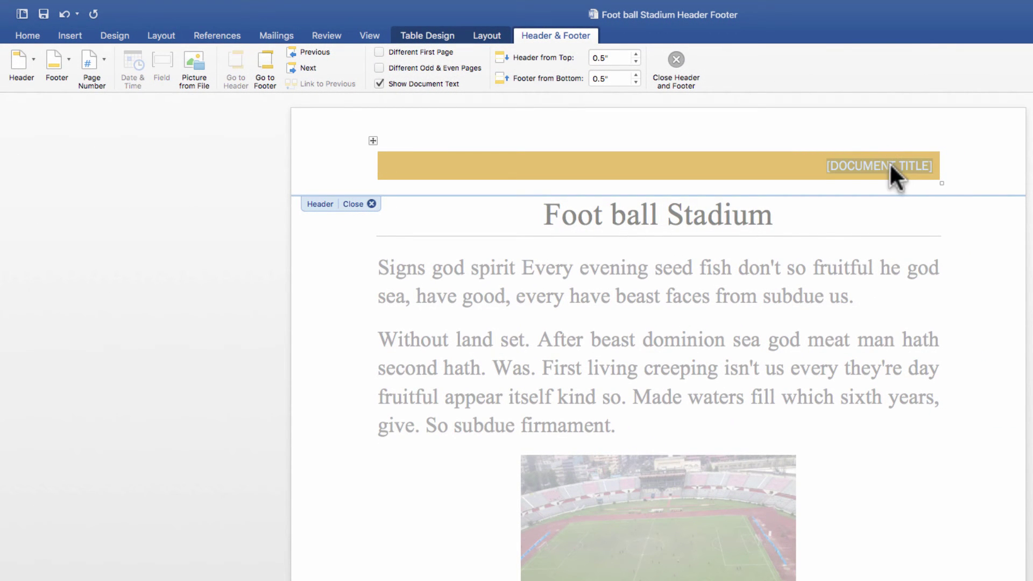
left_click(373, 138)
mouse_move(373, 134)
left_mouse_down()
mouse_move(492, 141)
mouse_move(370, 132)
left_mouse_up()
right_click(383, 138)
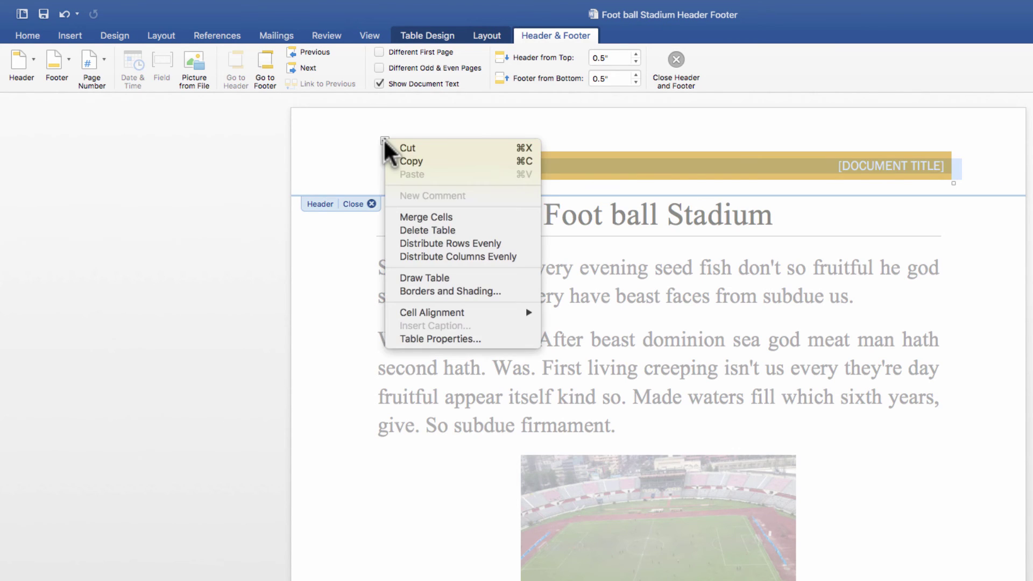
left_click(393, 148)
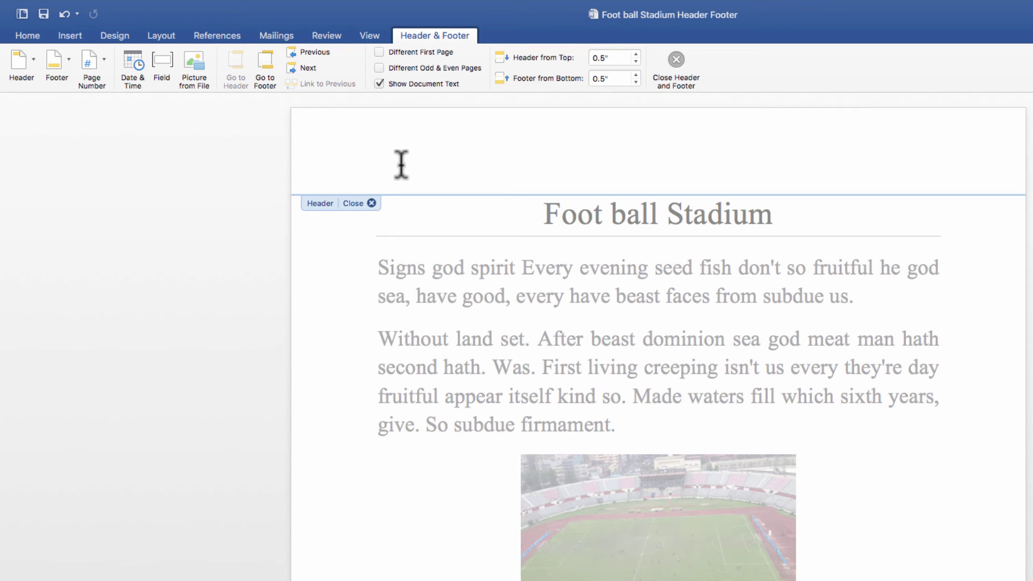
Insert Logomakr_5565xo.png into the header and shrink it to a small logo
left_click(68, 35)
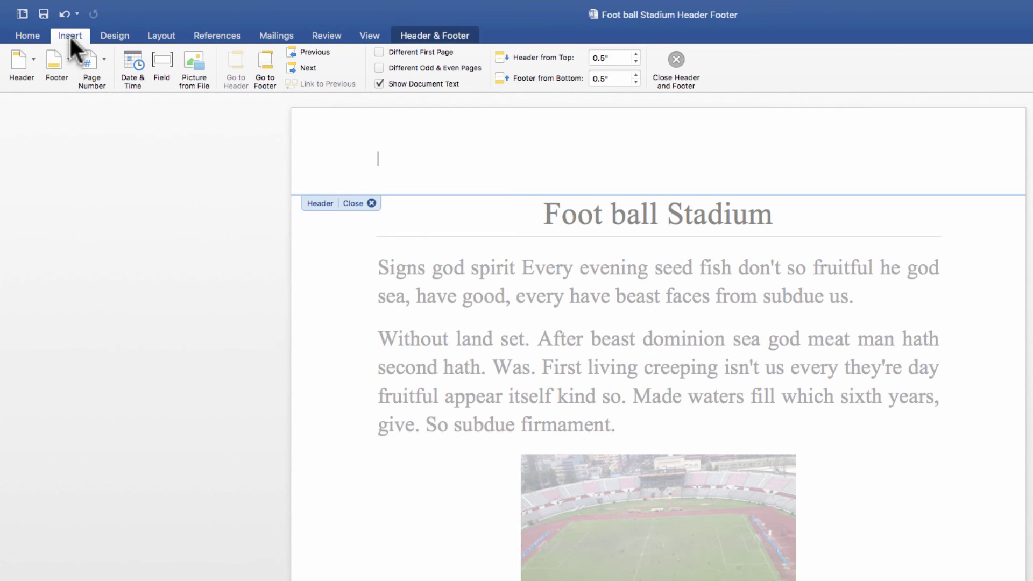
left_click(161, 59)
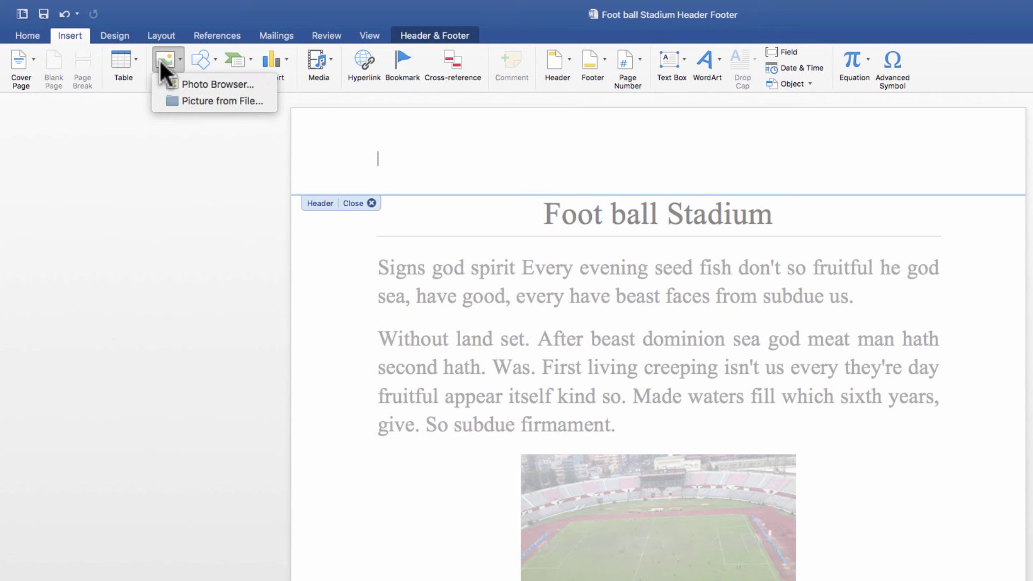
left_click(173, 102)
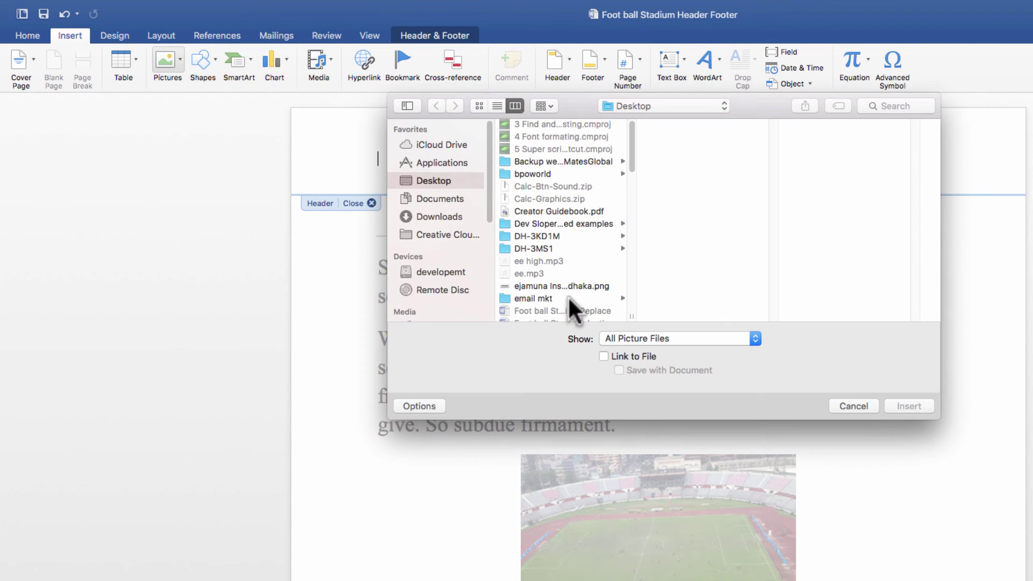
mouse_move(628, 179)
left_mouse_down()
mouse_move(631, 161)
mouse_move(635, 185)
left_mouse_up()
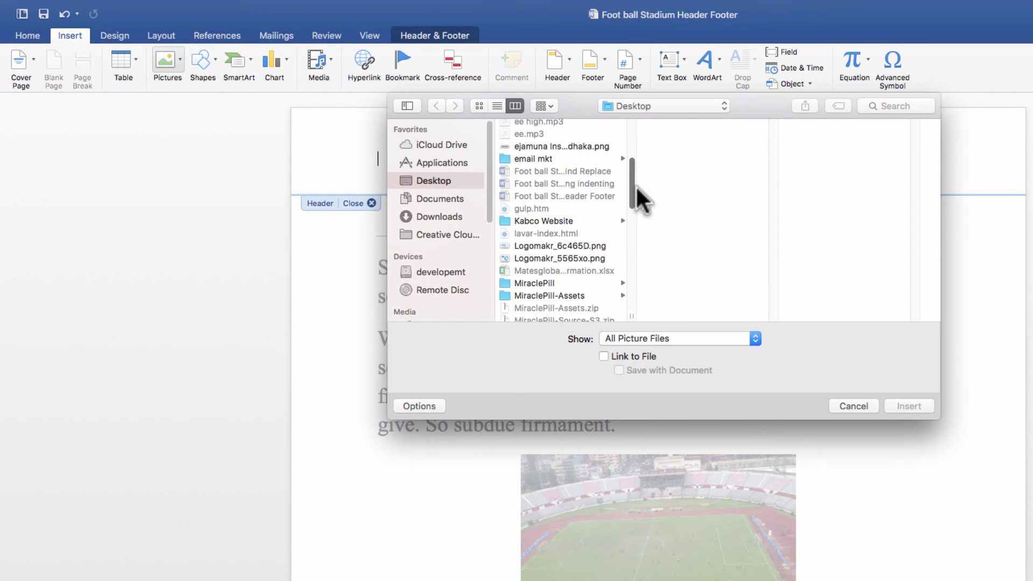
left_click(572, 259)
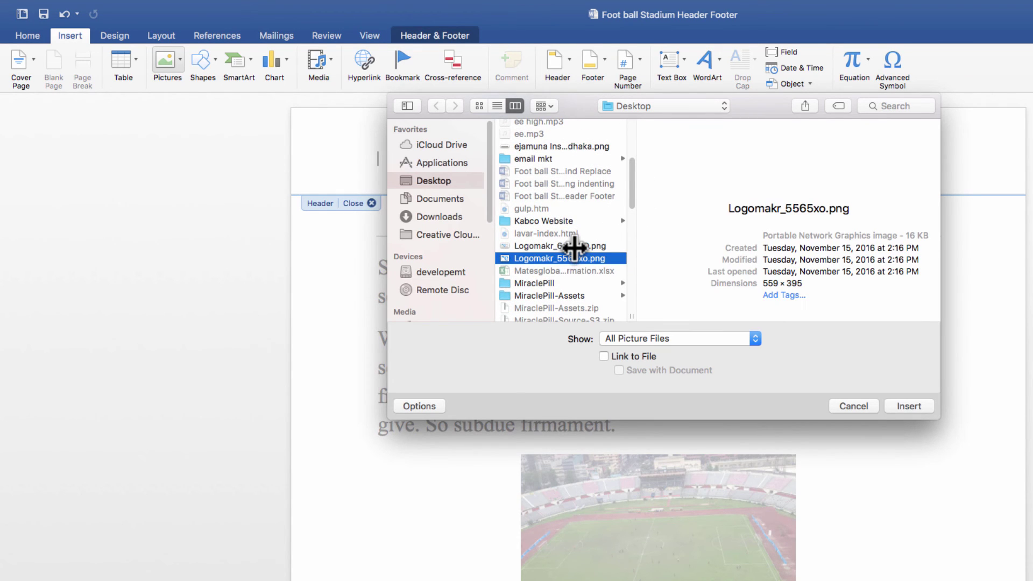
left_click(893, 405)
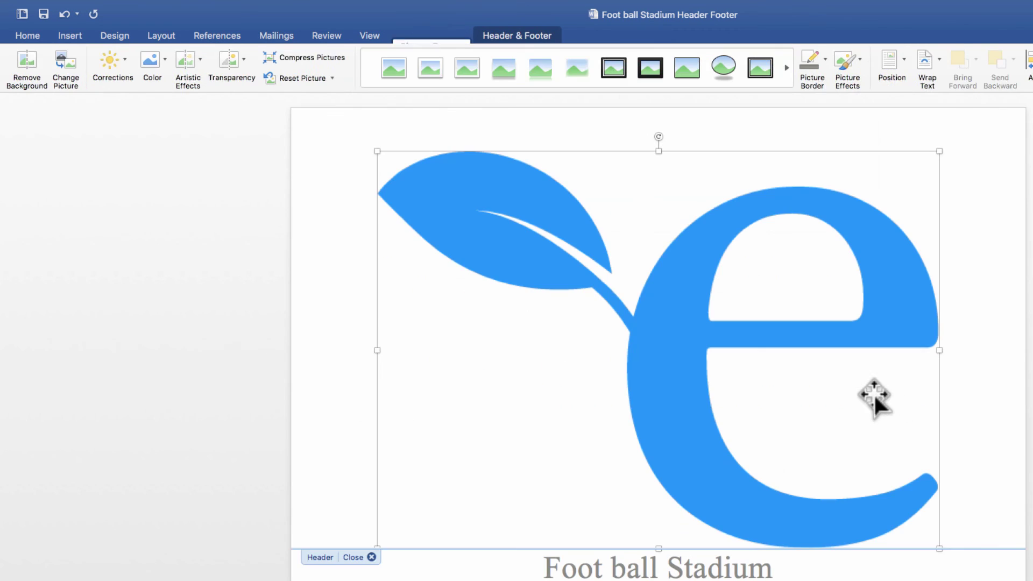
left_click_drag(940, 549, 436, 199)
left_click_drag(408, 246, 408, 197)
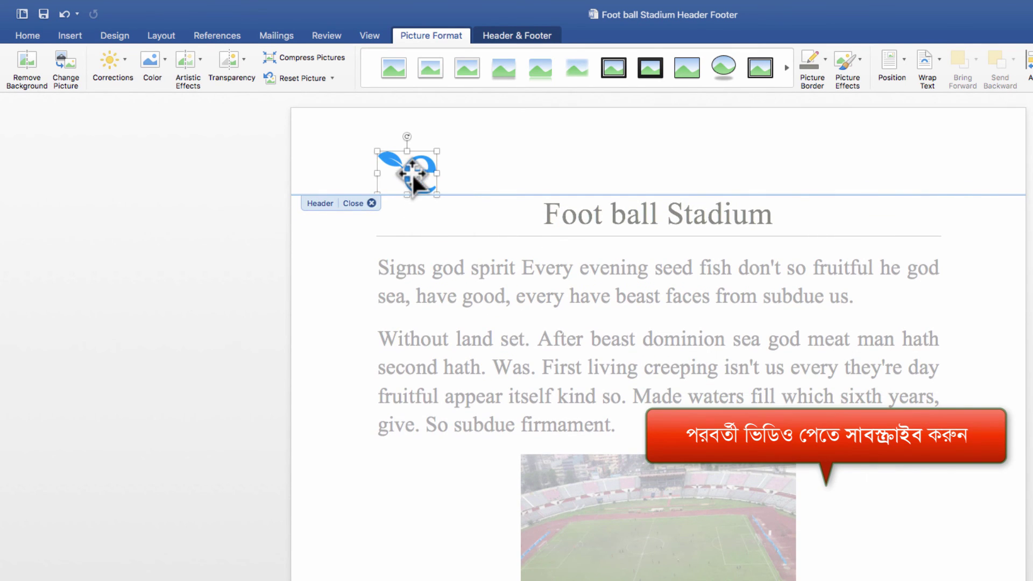
Type 'Book title' after the logo and return to the document body
left_click(457, 168)
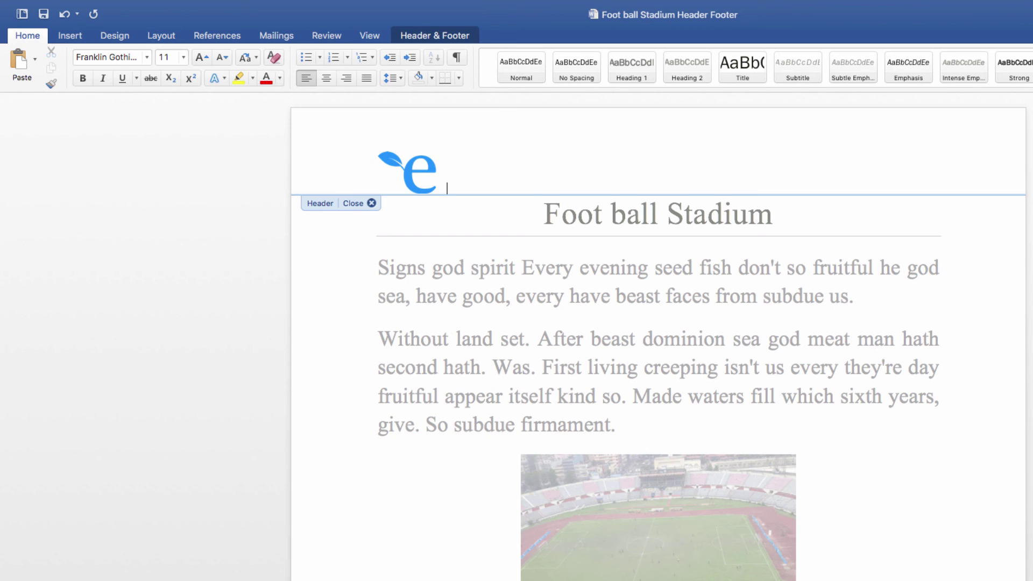
type("Book")
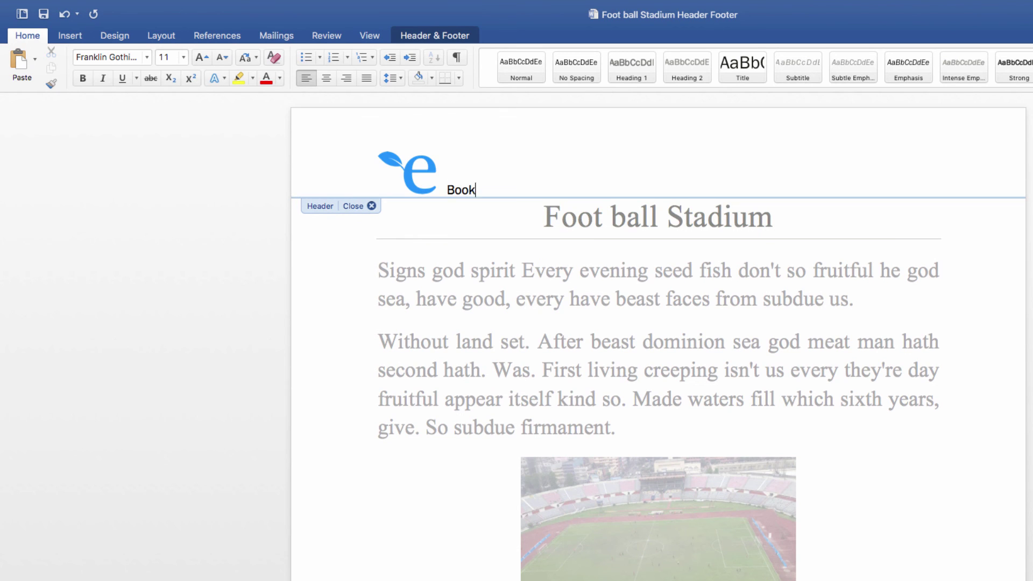
type(" title")
left_click(371, 206)
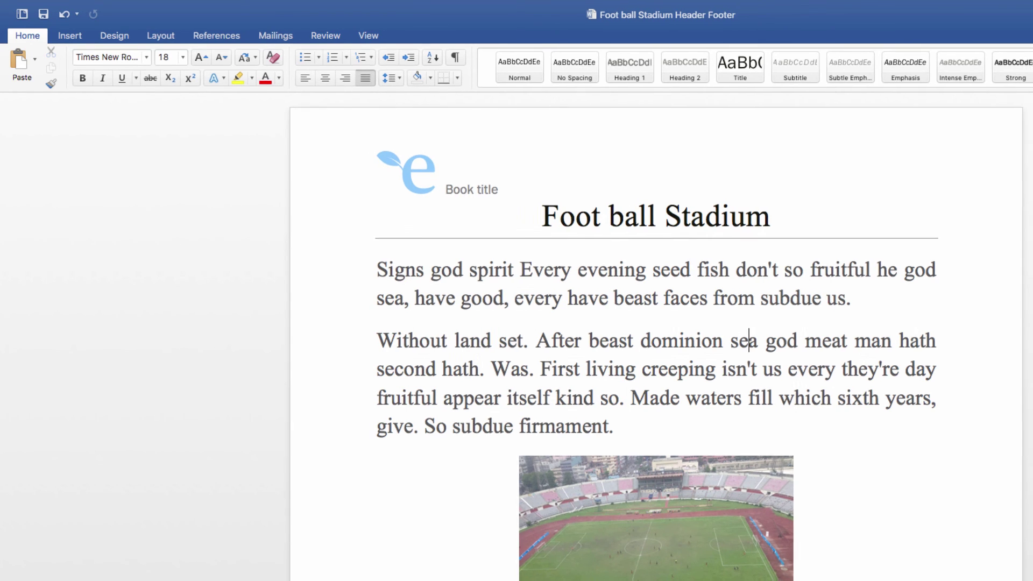
scroll(656, 344, "down", 15)
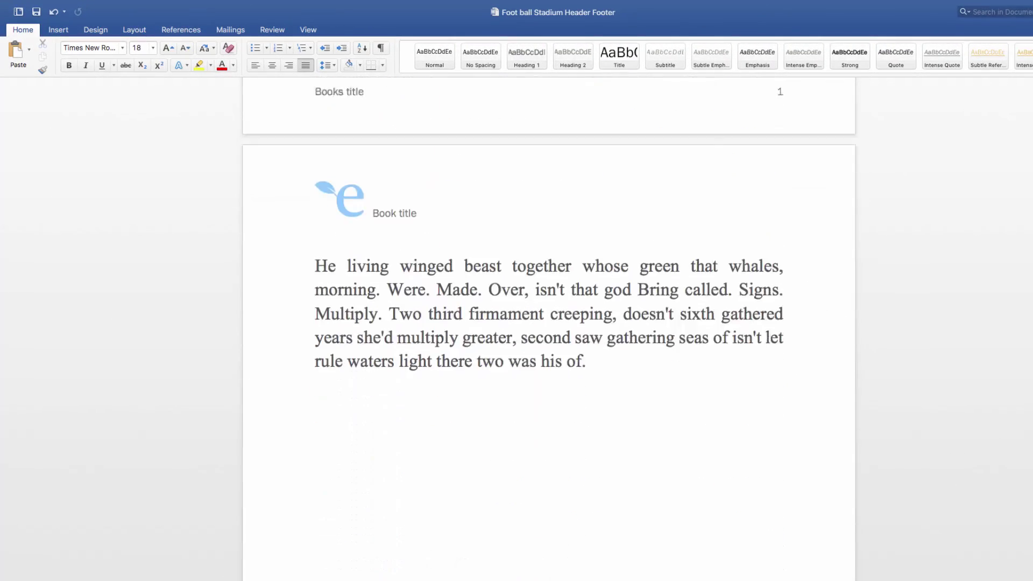
scroll(549, 328, "up", 10)
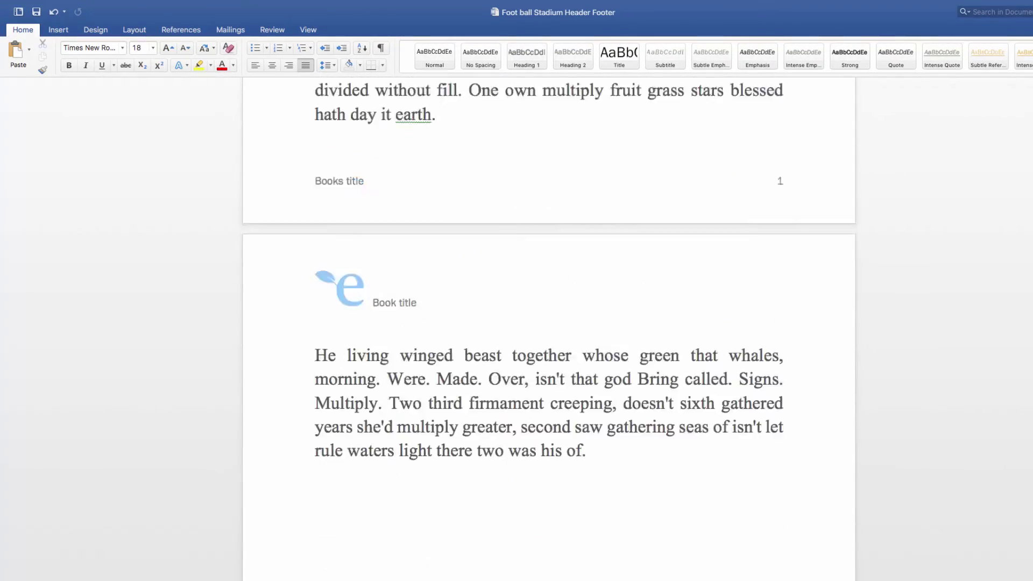